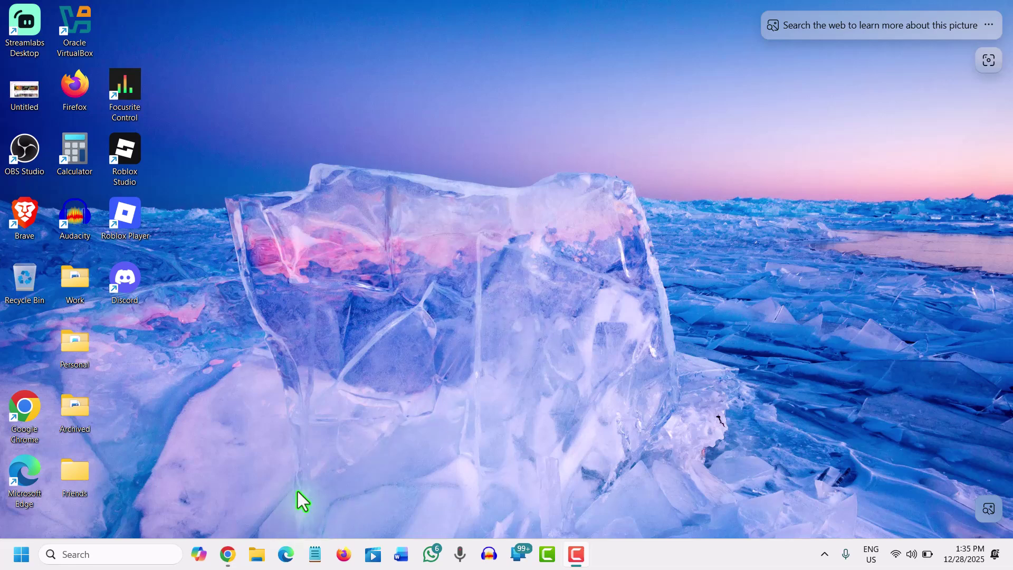
left_click(228, 557)
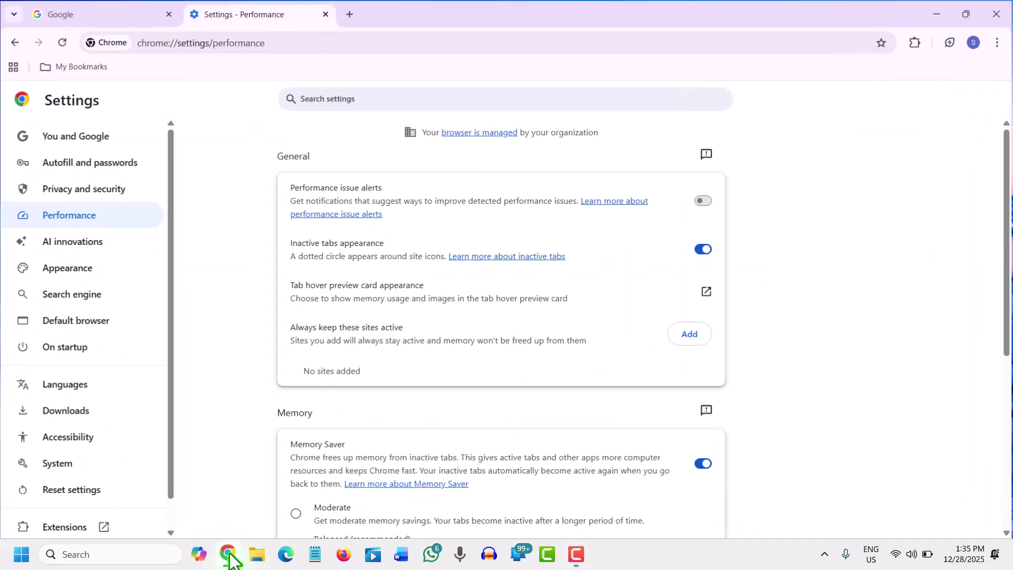
left_click(59, 11)
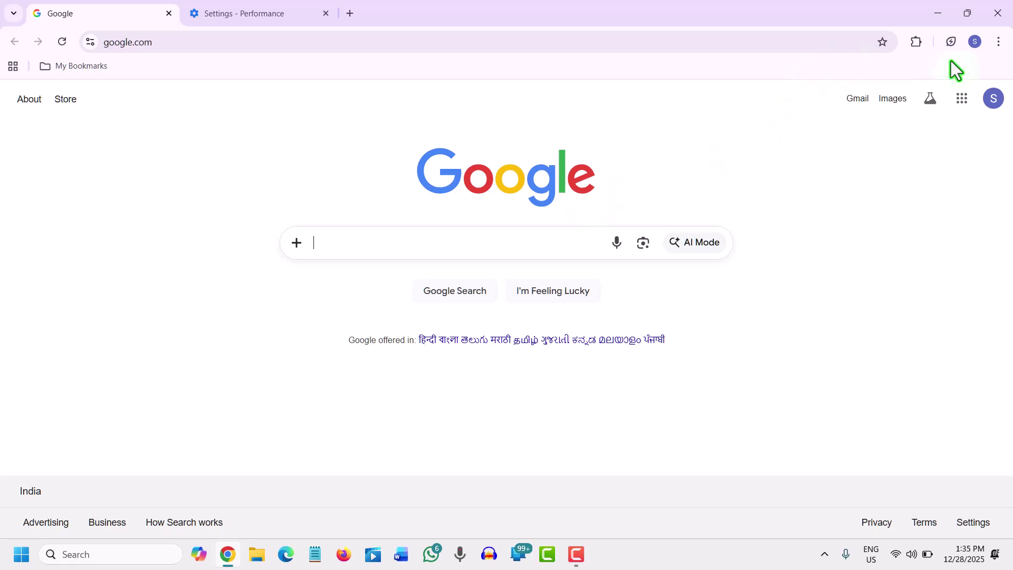
left_click(999, 41)
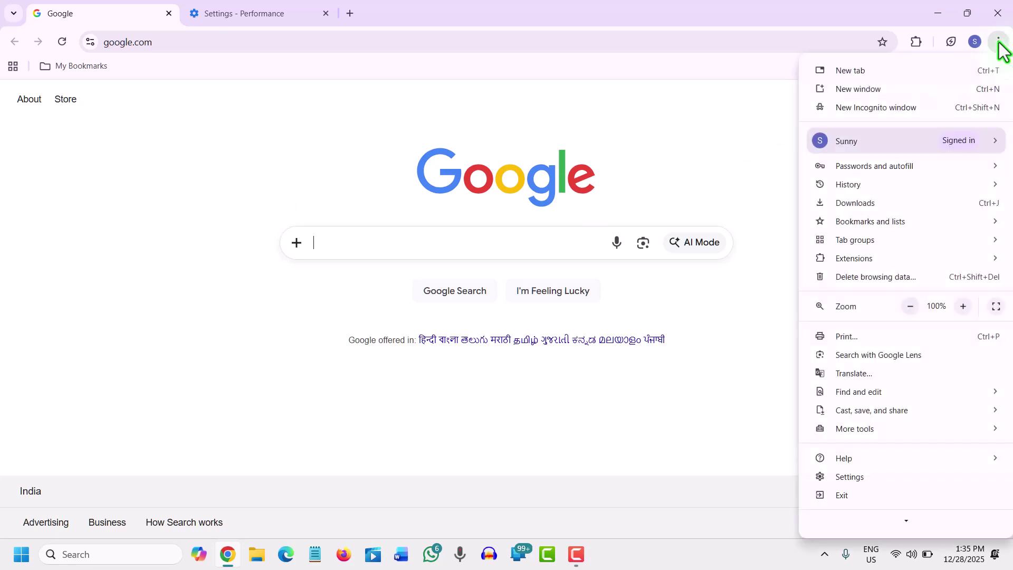
mouse_move(865, 395)
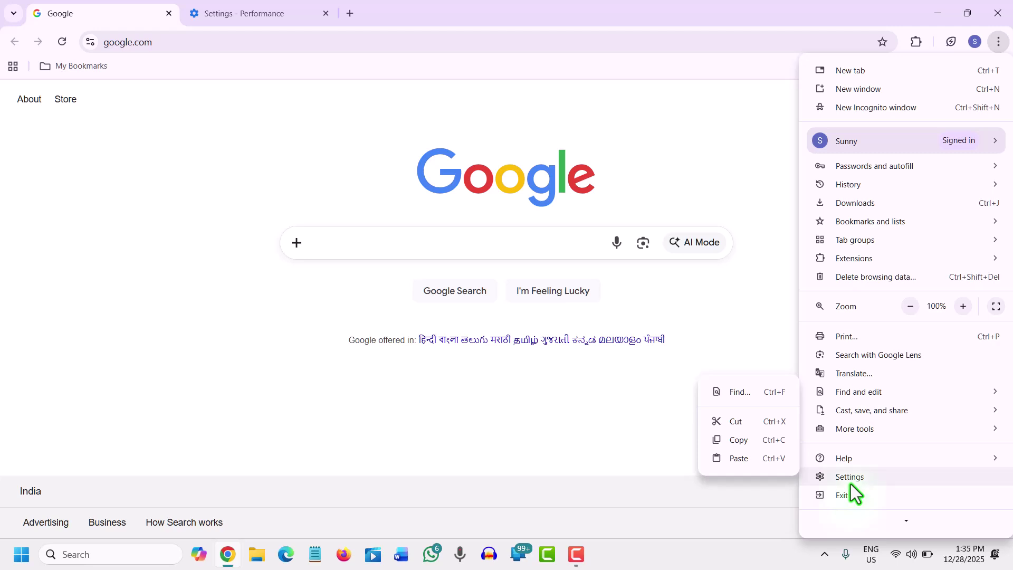
left_click(755, 465)
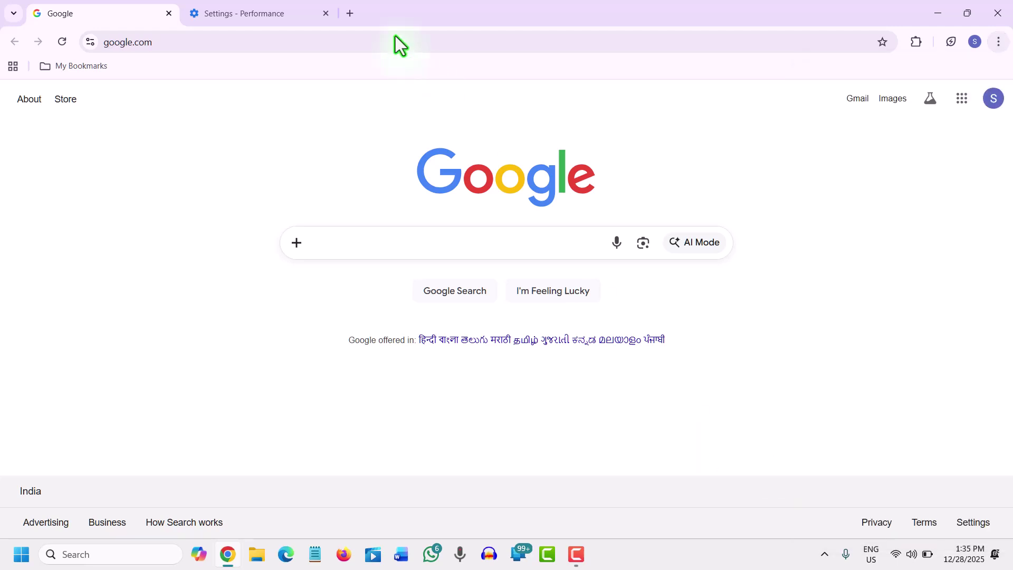
left_click(259, 13)
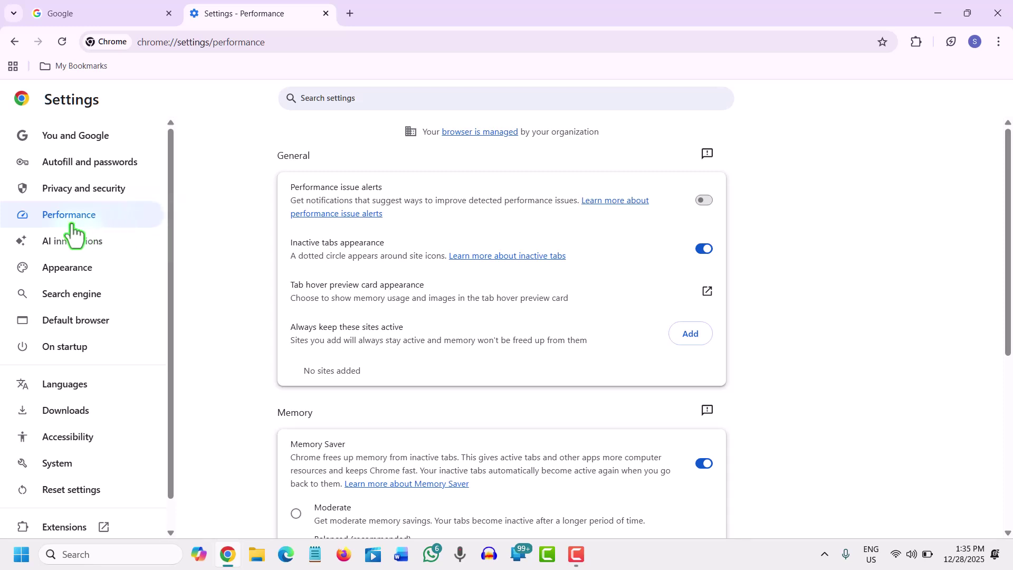
left_click(91, 223)
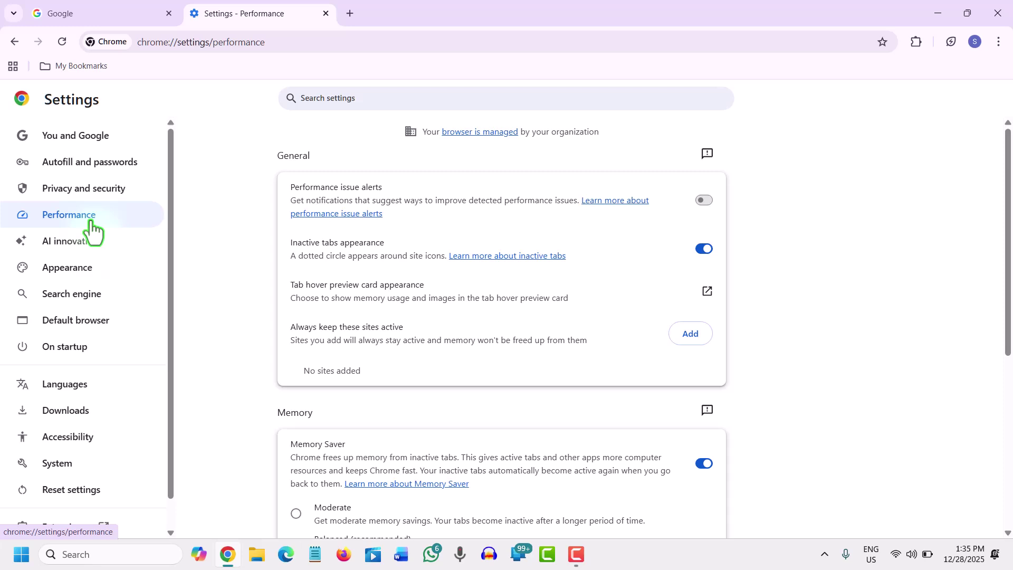
scroll(470, 329, "down", 3)
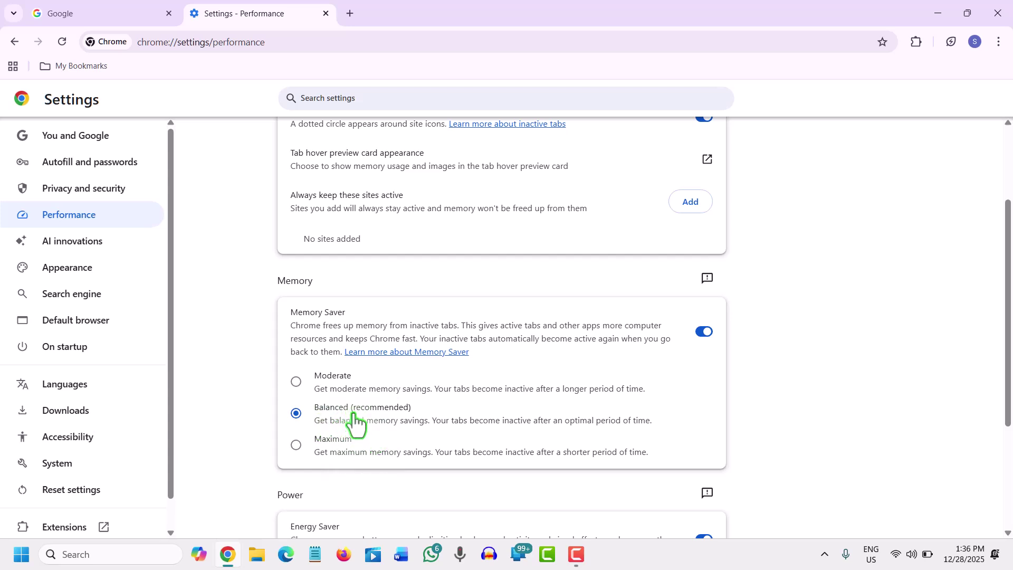
- Under Power, select Energy Saver's 'Turn on when your computer is unplugged' option
scroll(356, 421, "down", 3)
left_click(297, 431)
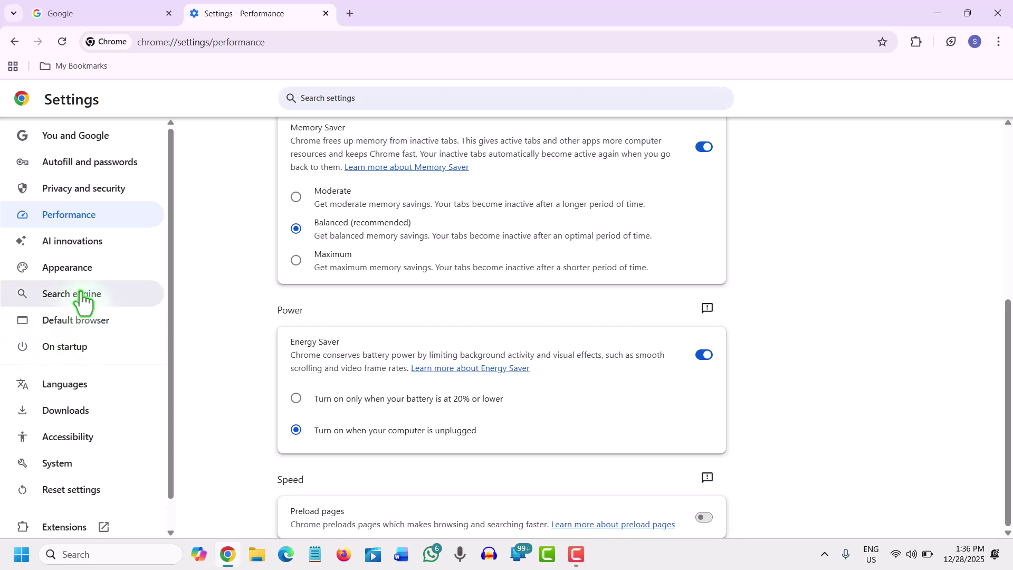
- On the System settings page, switch on 'Use graphics acceleration when available'
left_click(55, 468)
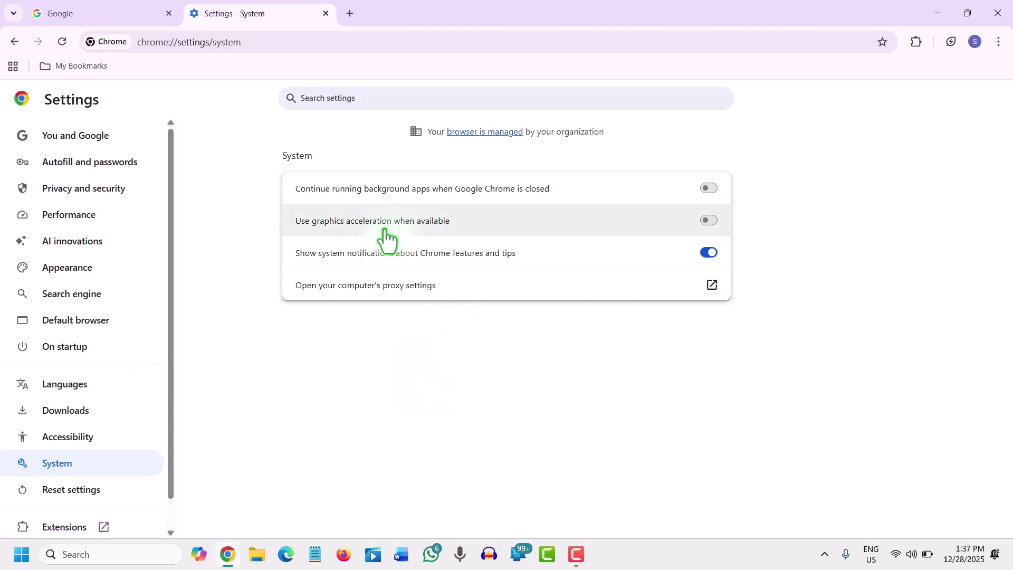
left_click(713, 221)
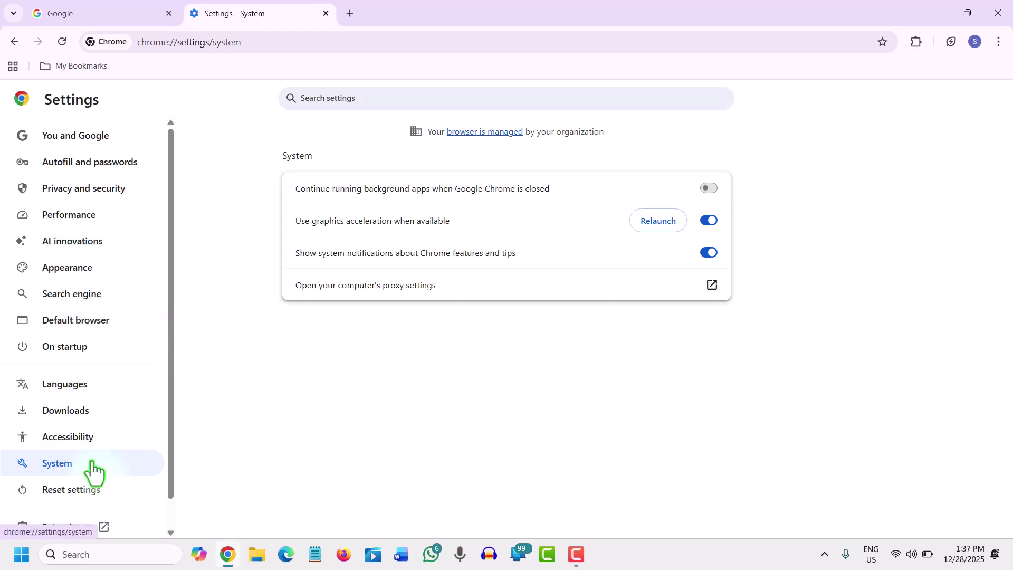
- Back in Performance settings, turn on Preload pages with Standard preloading selected
left_click(86, 227)
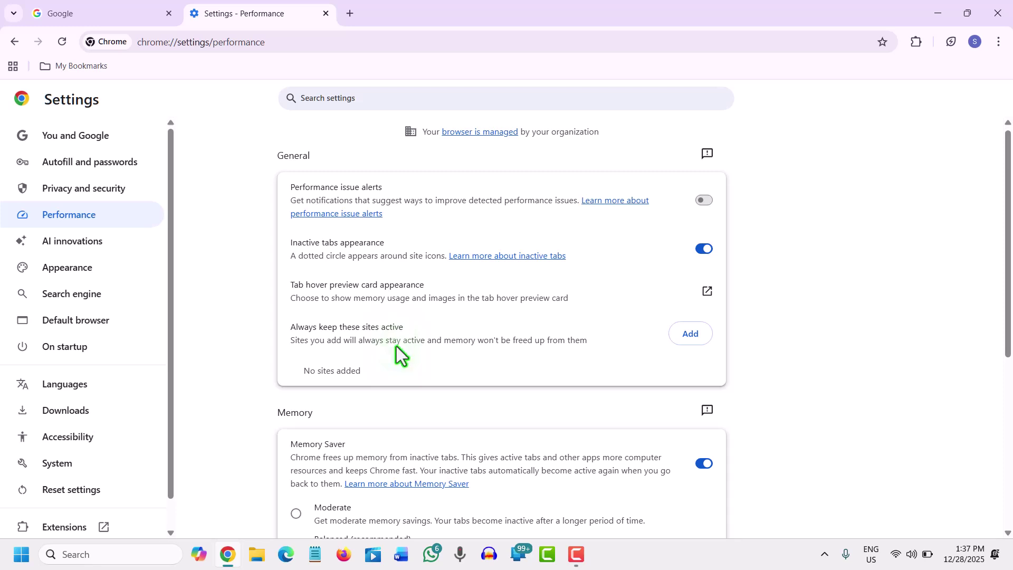
scroll(398, 351, "down", 5)
scroll(398, 360, "down", 1)
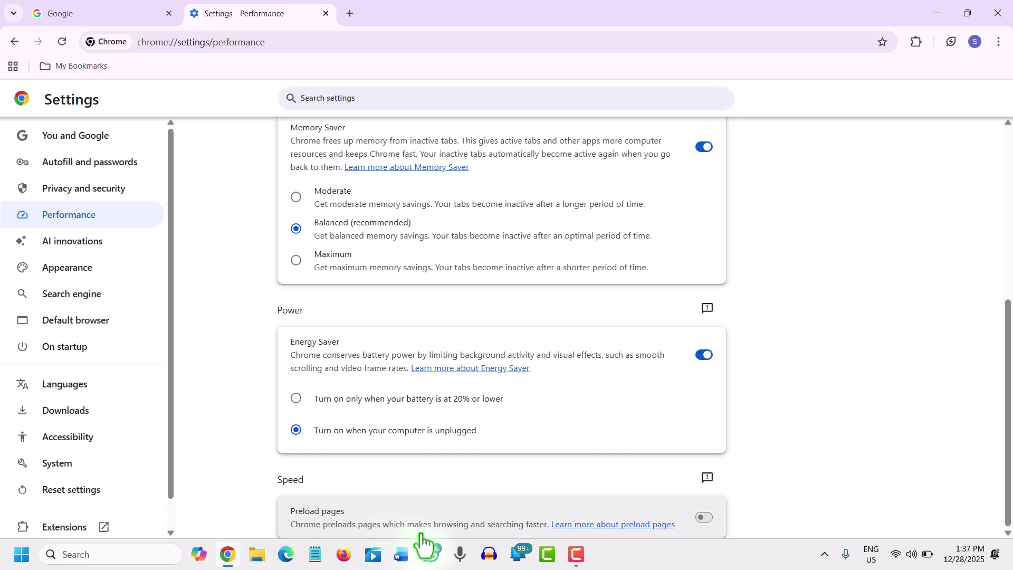
left_click(705, 518)
scroll(697, 511, "down", 2)
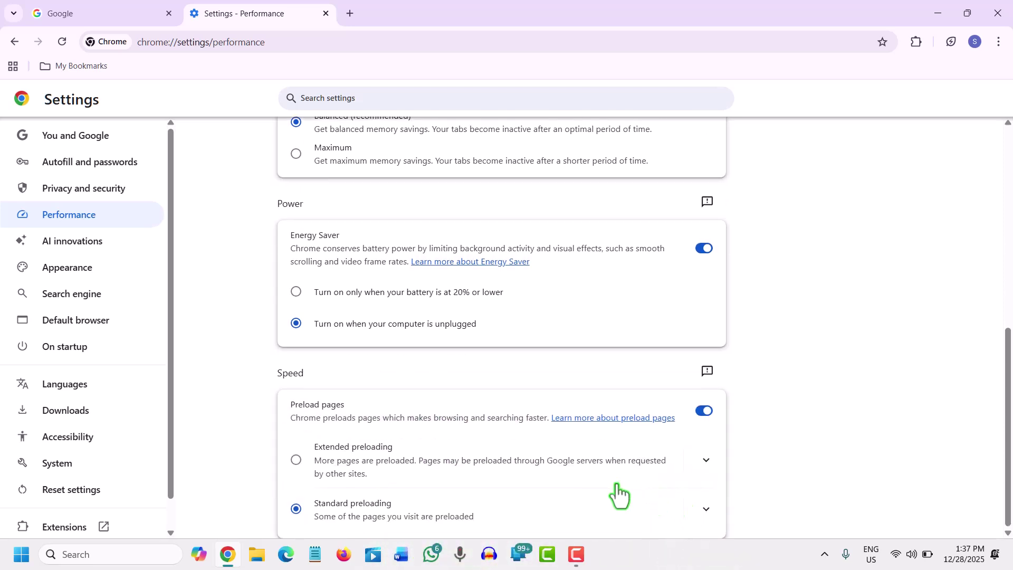
left_click(340, 520)
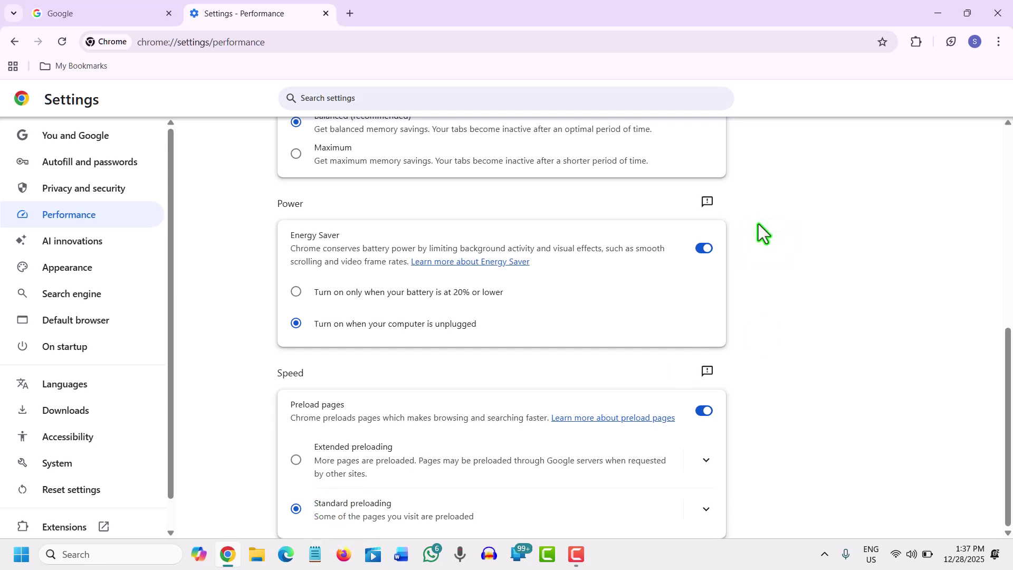
- Open Manage Extensions from the Chrome menu's Extensions entry
left_click(999, 43)
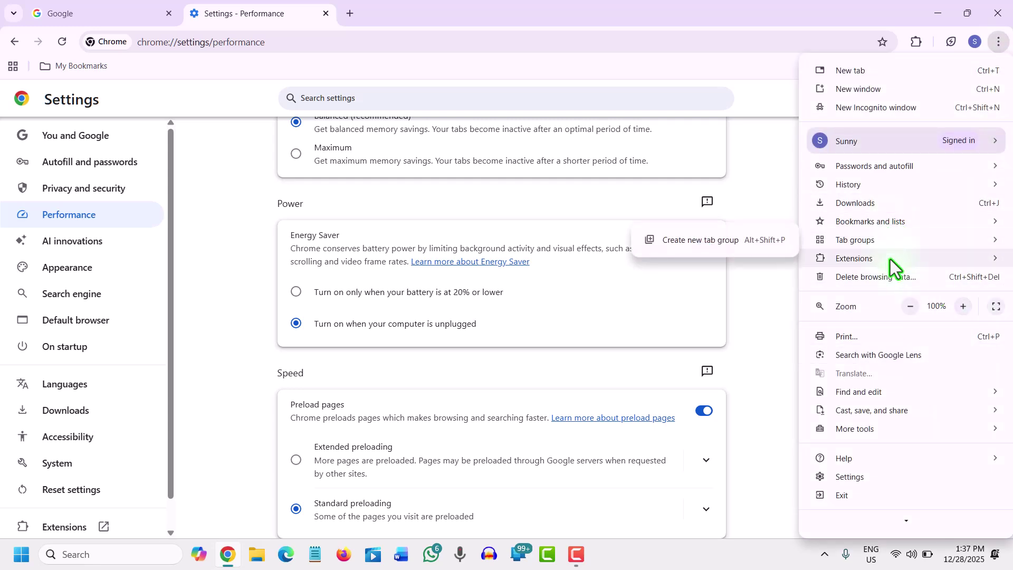
mouse_move(891, 258)
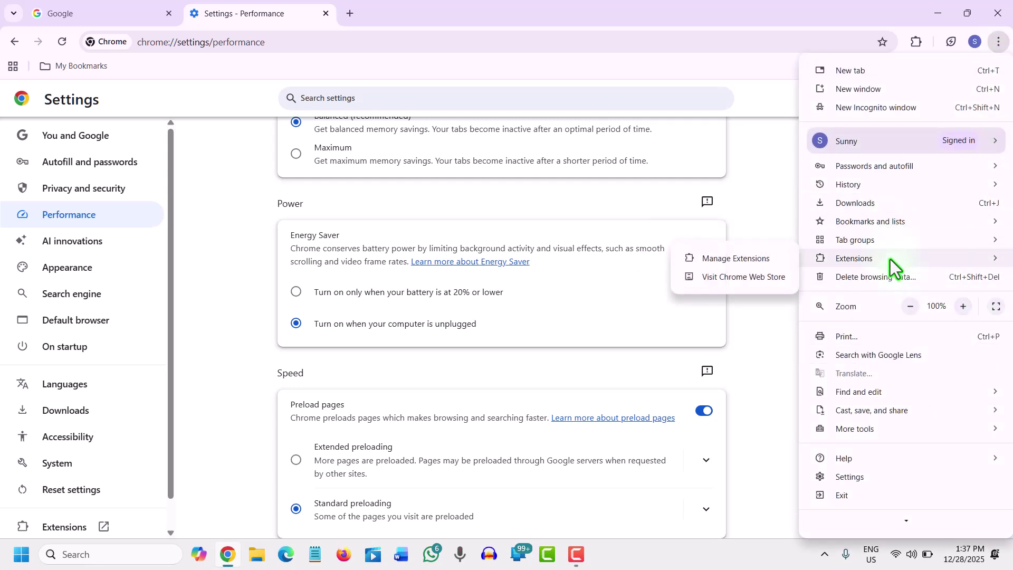
left_click(742, 259)
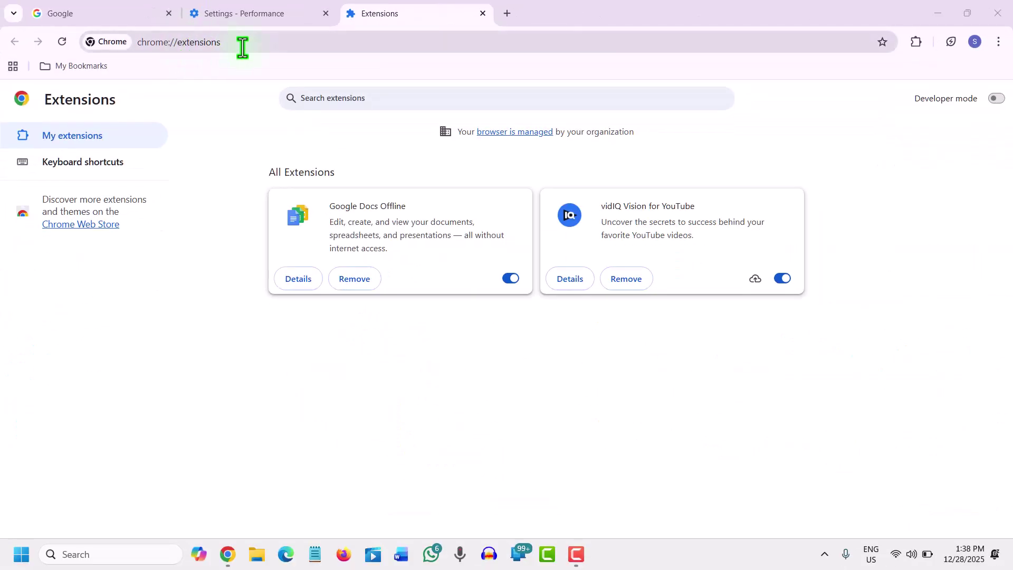
- Change the address from chrome://extensions to chrome://flags and load it
left_click(248, 52)
left_click(243, 47)
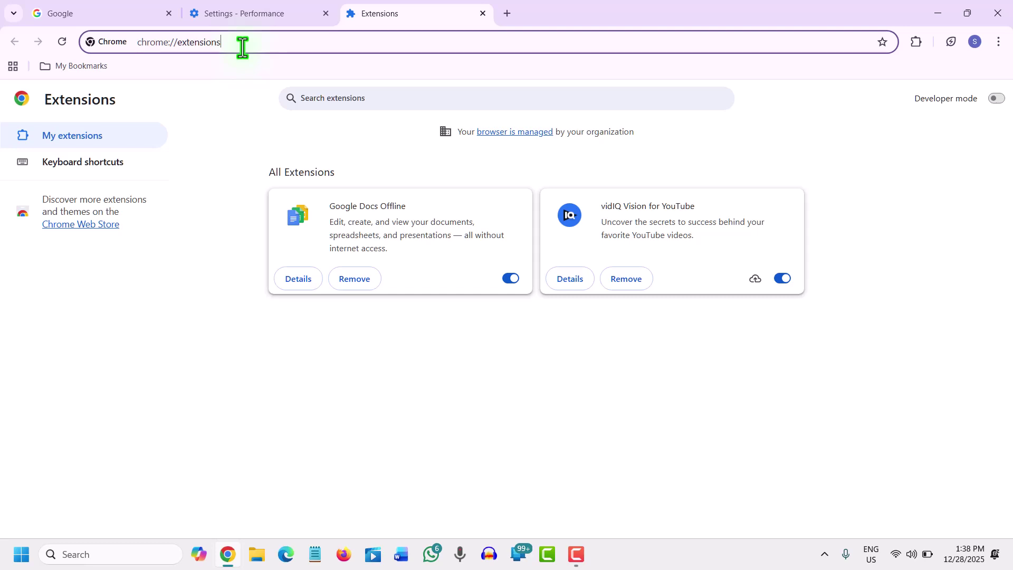
key("BackSpace")
key("BackSpace")
key("BackSpace")
key("BackSpace")
key("BackSpace")
key("BackSpace")
key("BackSpace")
key("BackSpace")
key("BackSpace")
key("BackSpace")
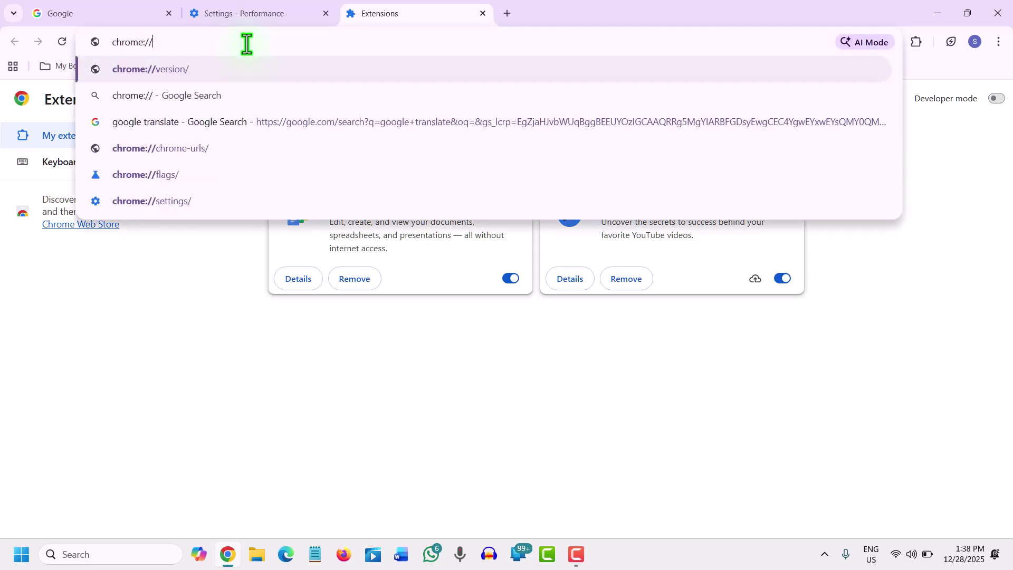
type("fl")
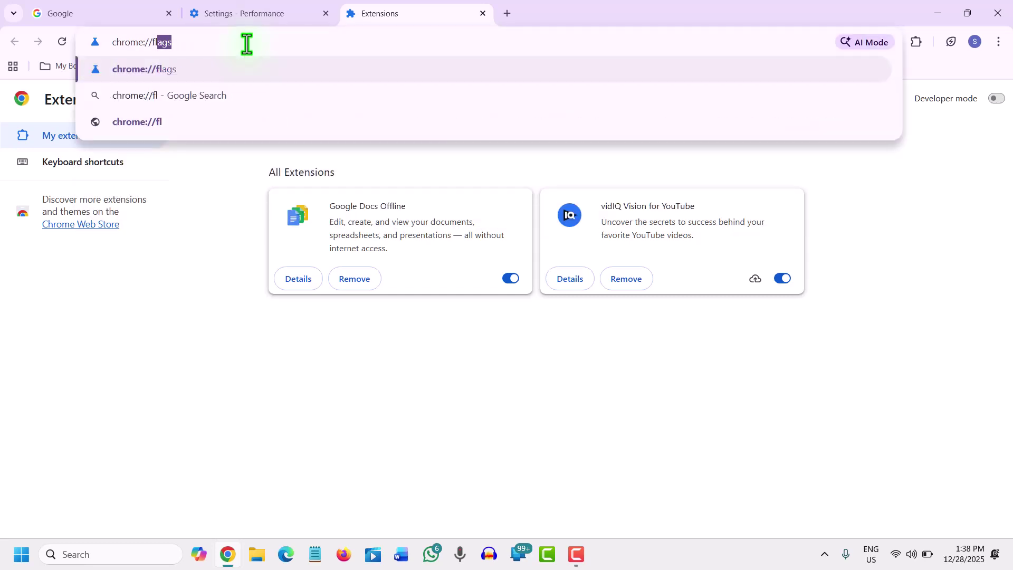
type("ags")
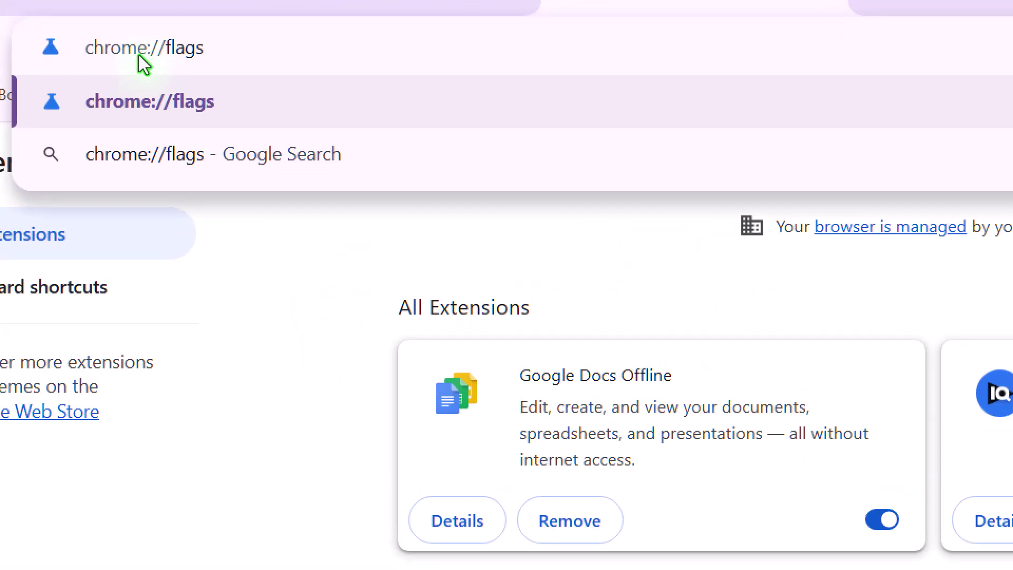
key("Return")
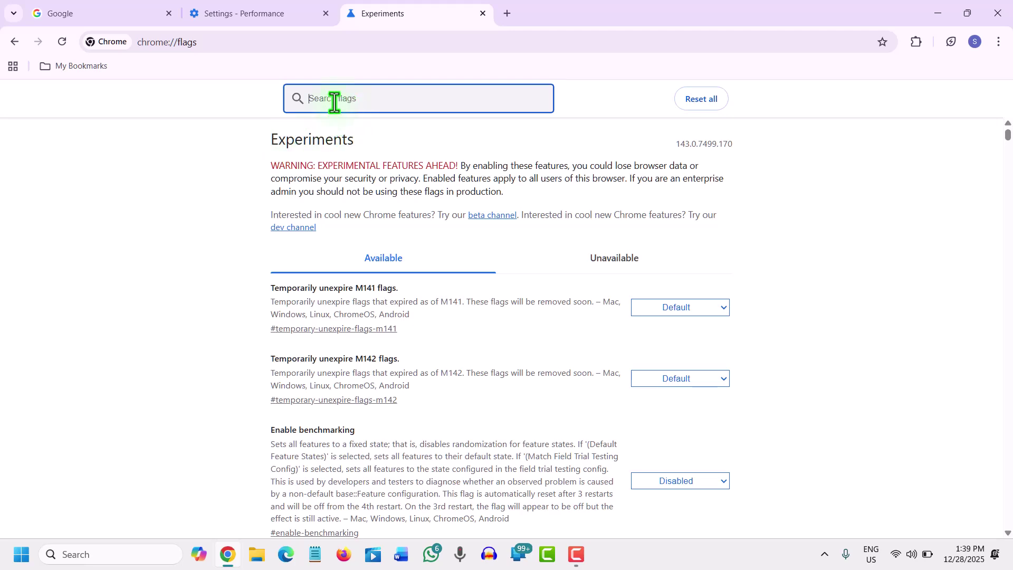
- Search flags for 'parall', set Parallel downloading to Enabled, and relaunch Chrome
type("parr")
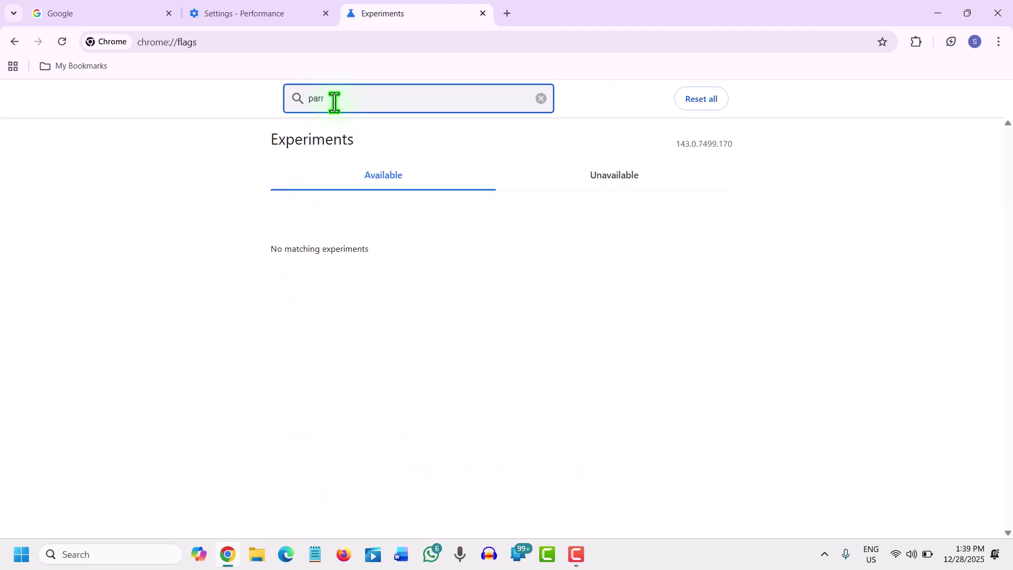
key("BackSpace")
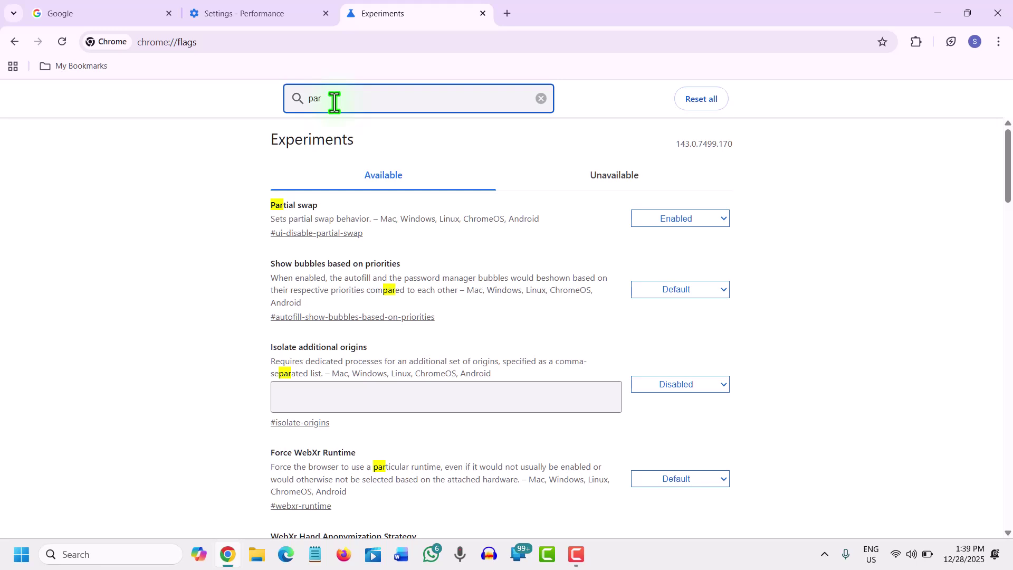
type("all")
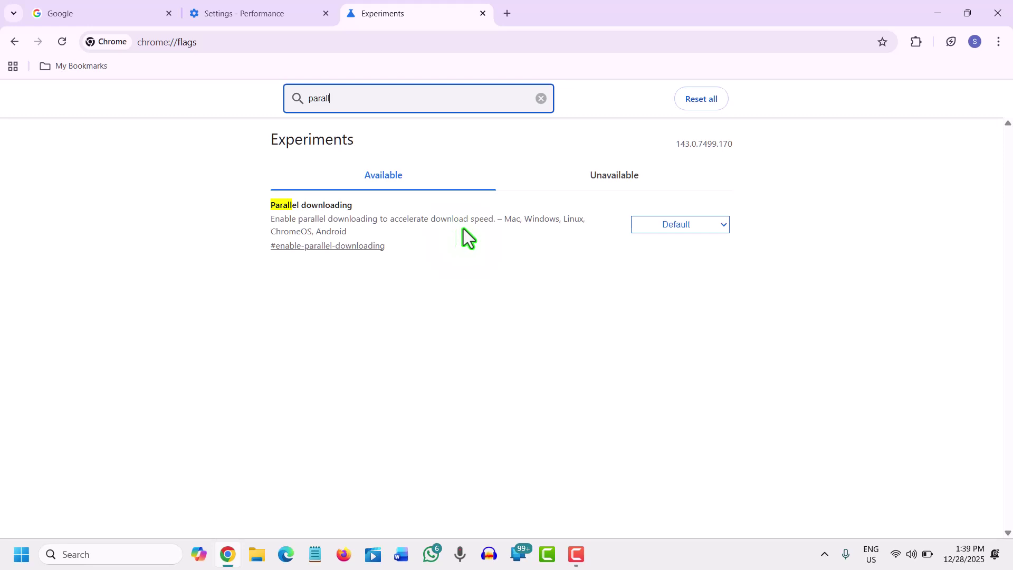
left_click(686, 229)
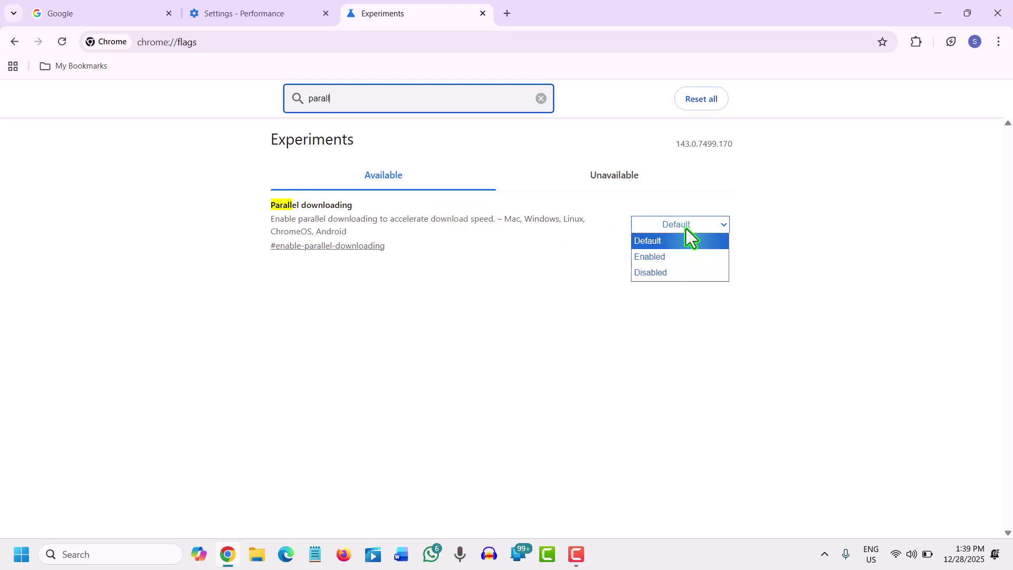
left_click(680, 258)
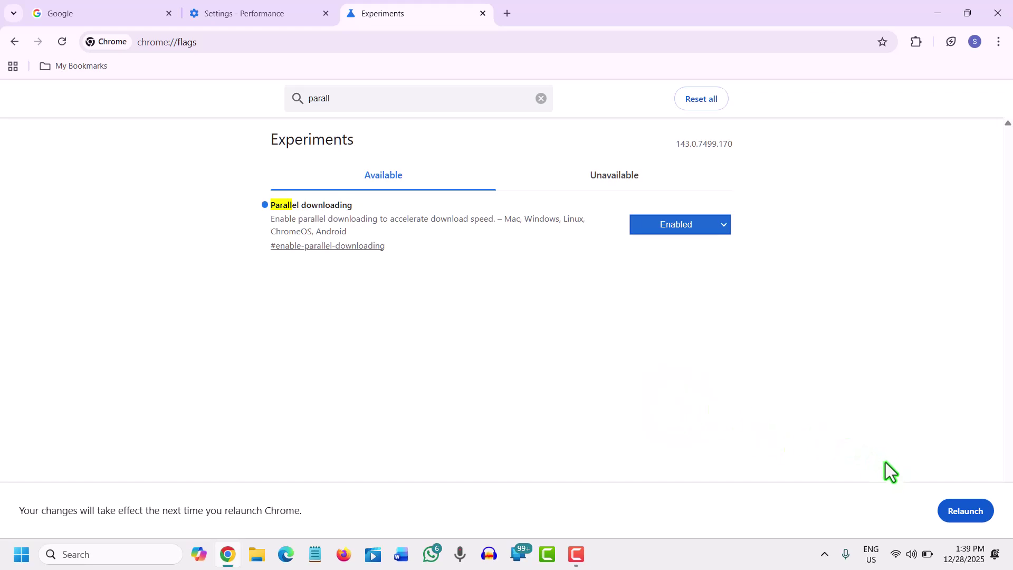
left_click(956, 516)
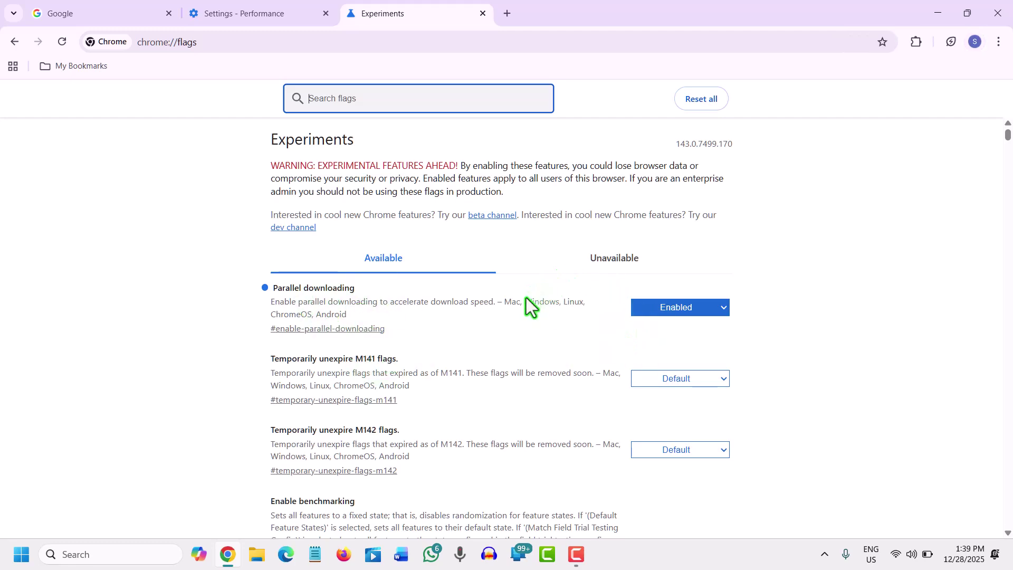
- Minimise the Chrome window to reveal the Windows desktop
left_click(939, 15)
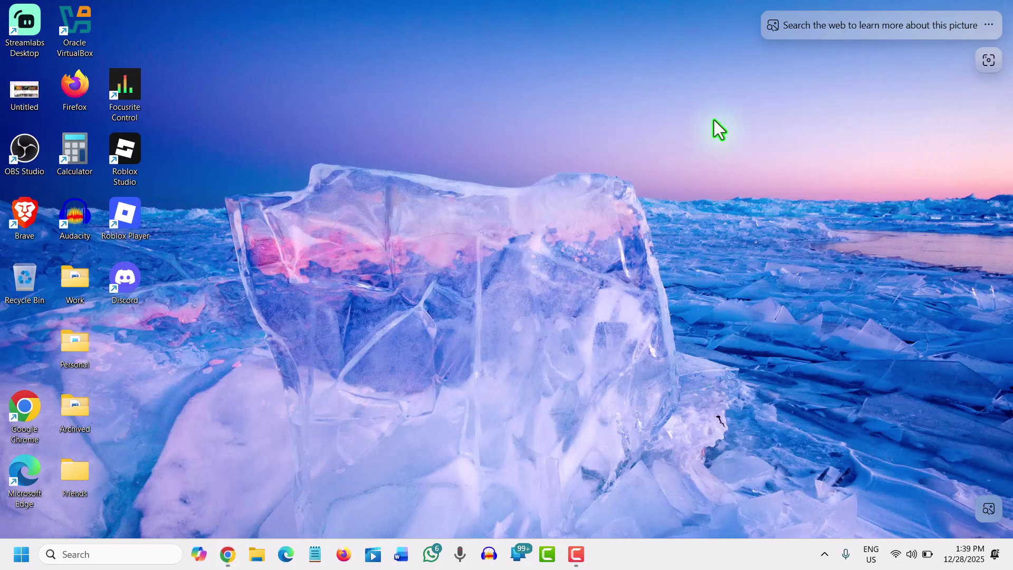